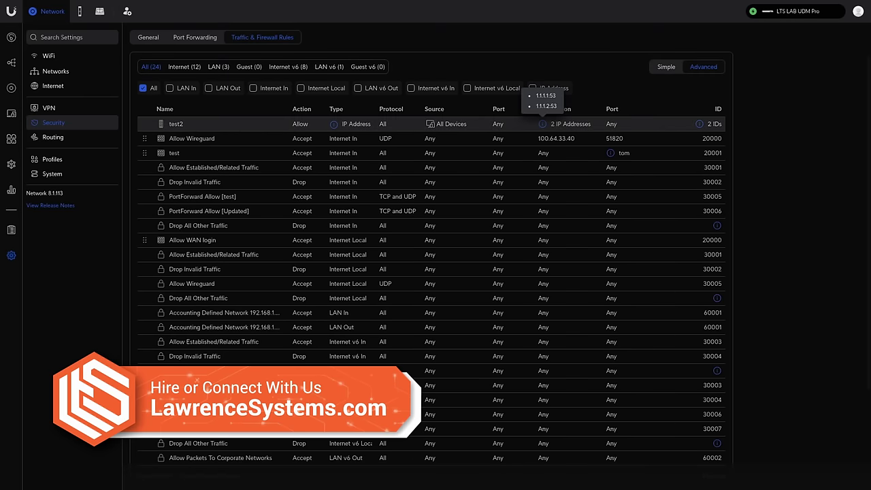
Open the detail panels for the Production Rack Aggregation, 8 Port Back Rack and Flex Mini - Miles switches.
{"action": "mouse_move", "coordinate": [334, 124]}
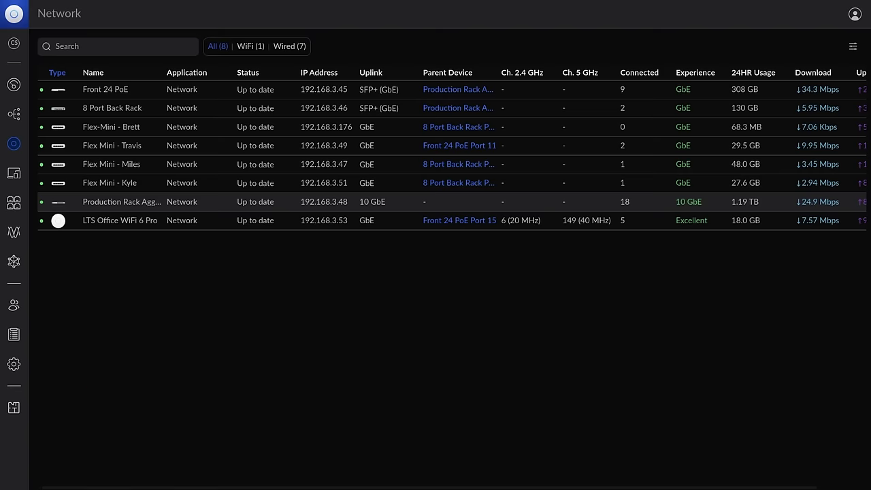
{"action": "left_click", "coordinate": [122, 201]}
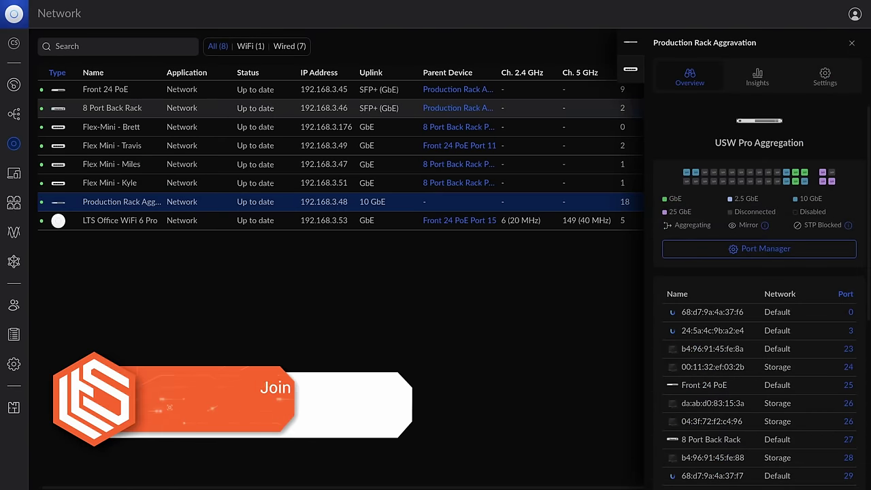
{"action": "left_click", "coordinate": [112, 108]}
{"action": "left_click", "coordinate": [631, 96]}
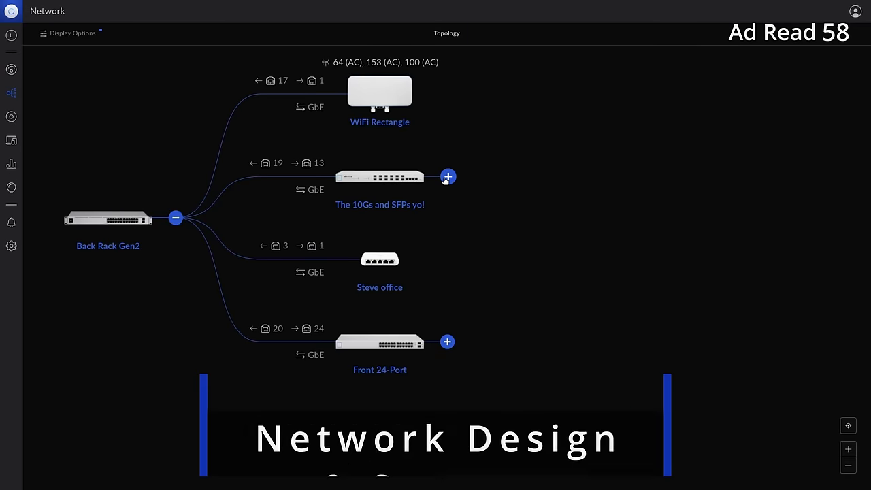
Expand The 10Gs and SFPs yo!, Front 24-Port and Front 8-Port POE branches to reveal Hallway AC LR.
{"action": "left_click", "coordinate": [447, 176]}
{"action": "left_click", "coordinate": [395, 349]}
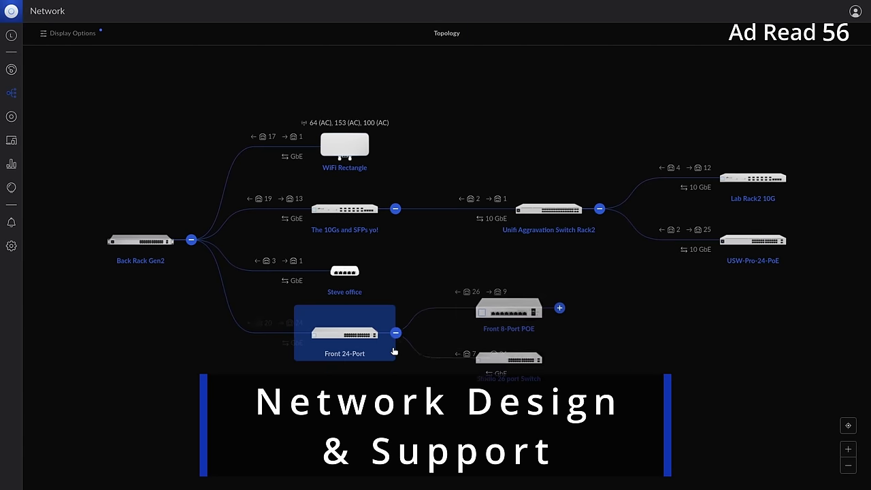
{"action": "left_click", "coordinate": [600, 301]}
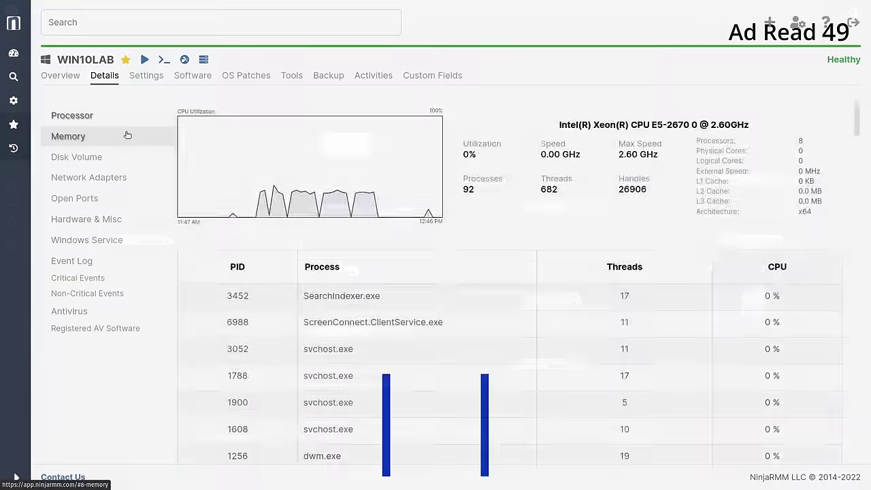
Jump through WIN10LAB's Memory, Disk Volume, Network Adapters and Open Ports sections.
{"action": "left_click", "coordinate": [123, 136]}
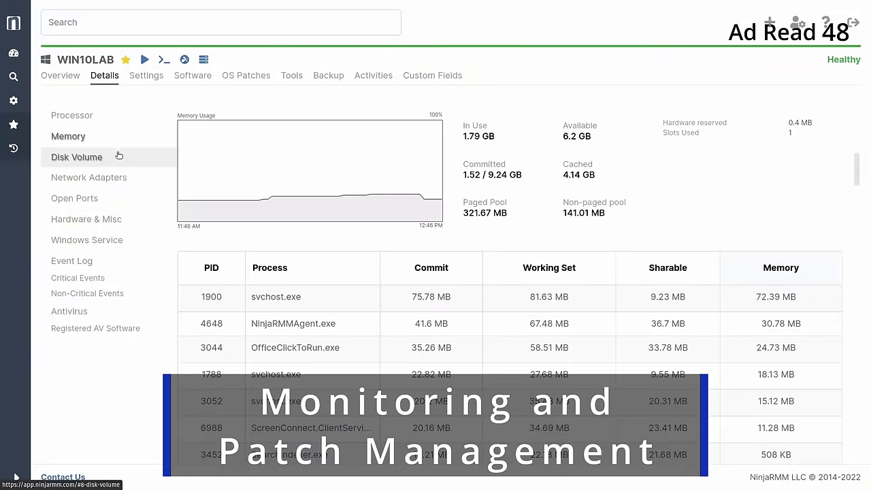
{"action": "left_click", "coordinate": [116, 158]}
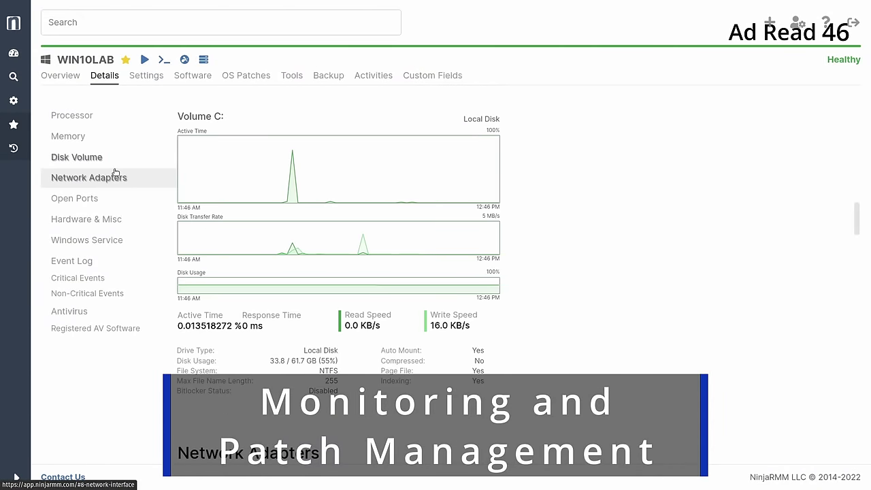
{"action": "left_click", "coordinate": [115, 176]}
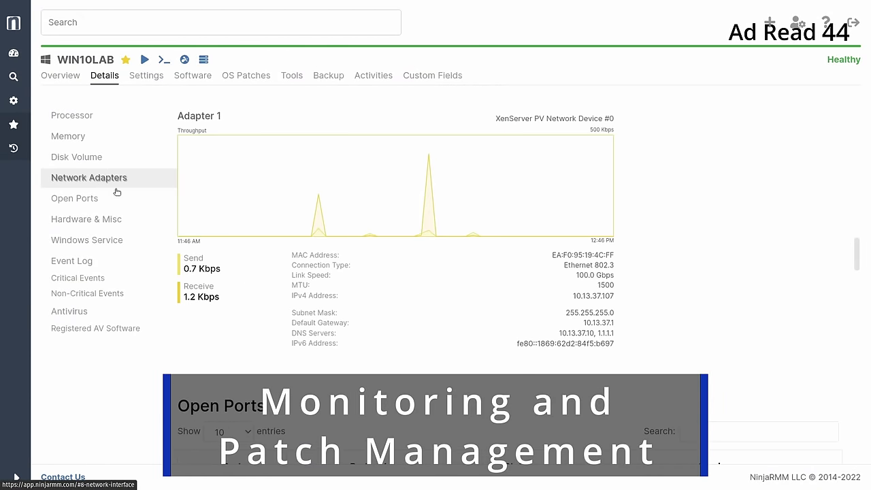
{"action": "left_click", "coordinate": [116, 200]}
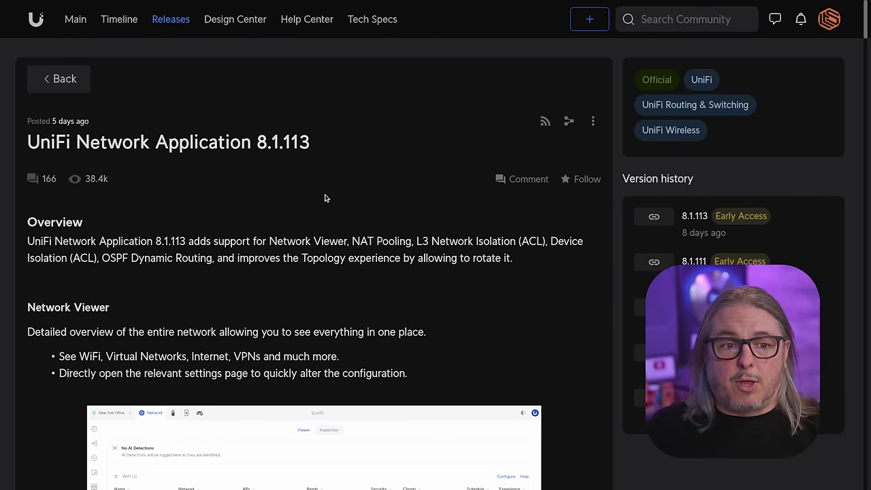
Scroll the 8.1.113 release notes from Overview down to Bugfixes and Known issues.
{"action": "scroll", "coordinate": [325, 198], "scroll_direction": "down", "scroll_amount": 3}
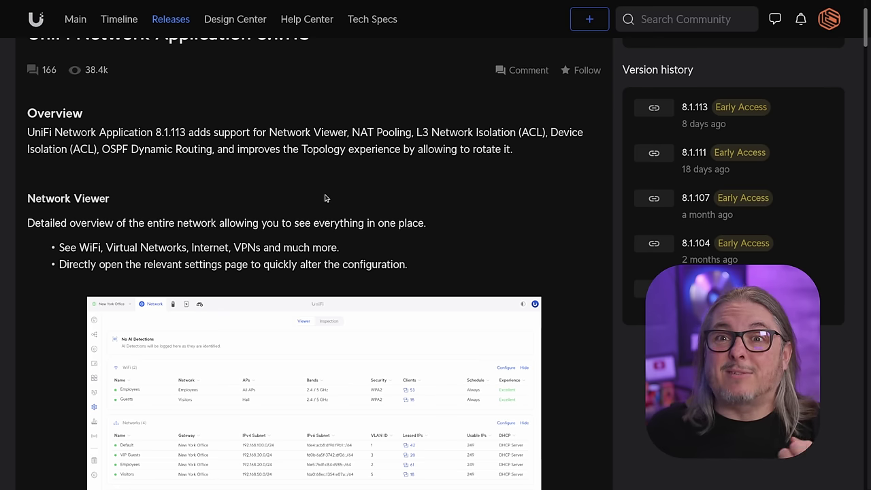
{"action": "scroll", "coordinate": [325, 198], "scroll_direction": "up", "scroll_amount": 2}
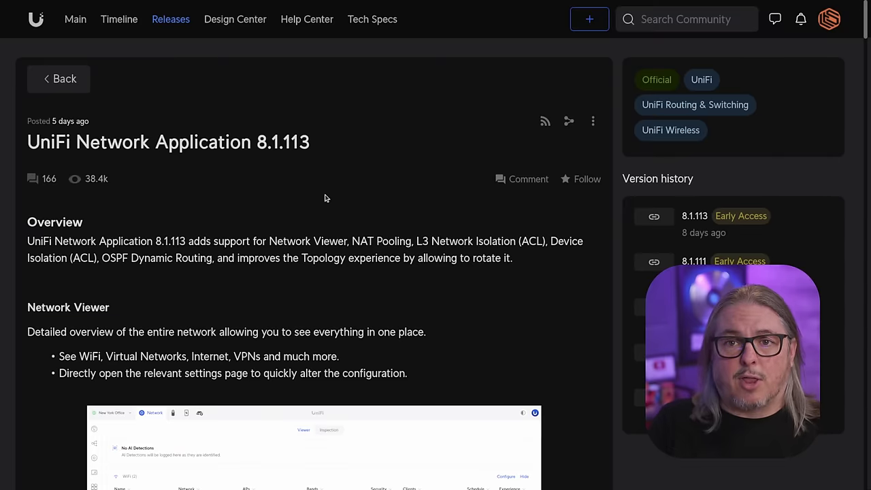
{"action": "scroll", "coordinate": [325, 197], "scroll_direction": "down", "scroll_amount": 12}
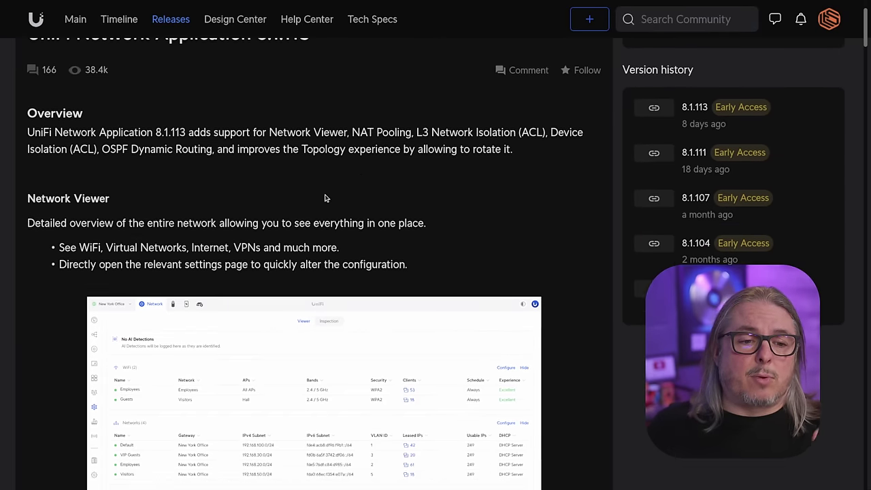
{"action": "scroll", "coordinate": [324, 195], "scroll_direction": "down", "scroll_amount": 15}
{"action": "scroll", "coordinate": [324, 195], "scroll_direction": "down", "scroll_amount": 2}
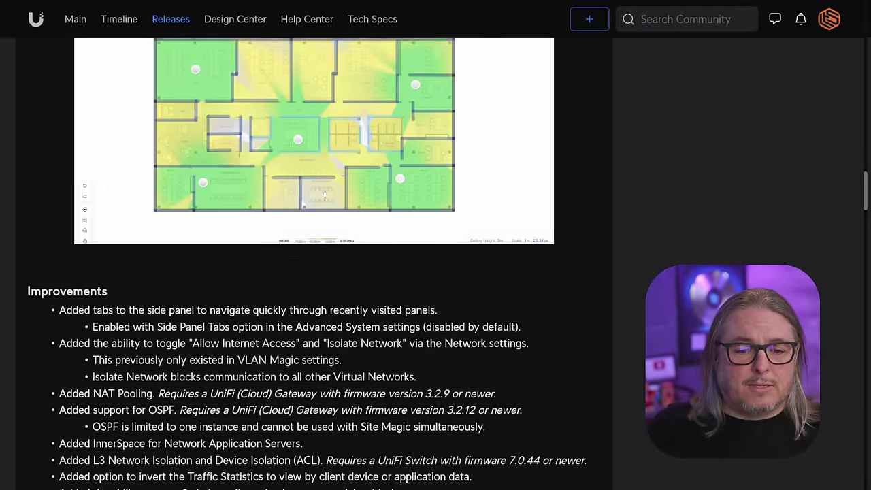
{"action": "scroll", "coordinate": [324, 195], "scroll_direction": "up", "scroll_amount": 3}
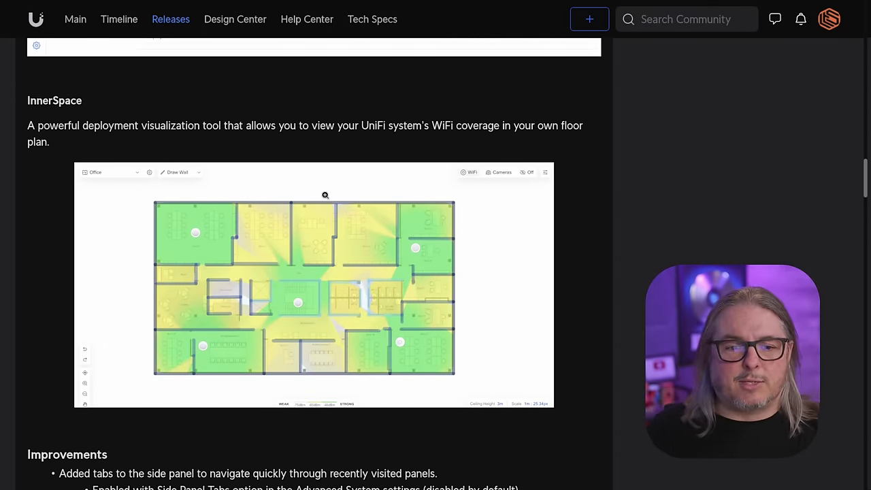
{"action": "scroll", "coordinate": [325, 195], "scroll_direction": "down", "scroll_amount": 6}
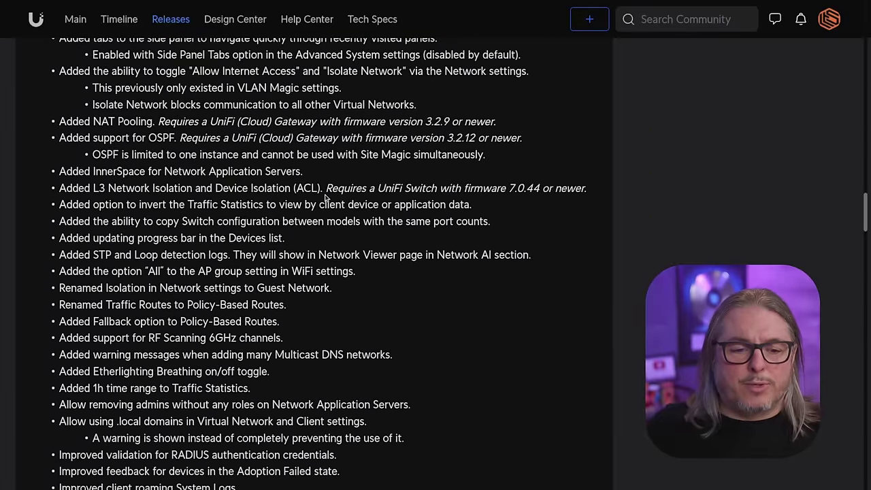
{"action": "scroll", "coordinate": [325, 198], "scroll_direction": "down", "scroll_amount": 20}
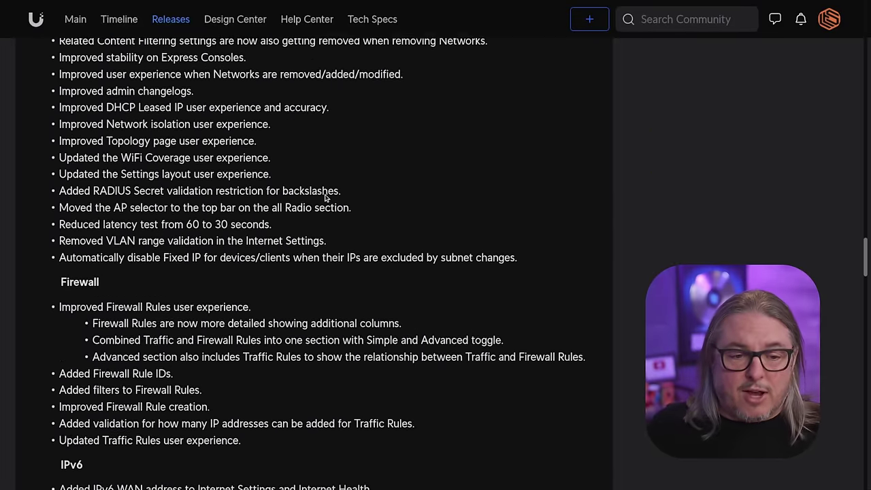
{"action": "scroll", "coordinate": [325, 197], "scroll_direction": "down", "scroll_amount": 6}
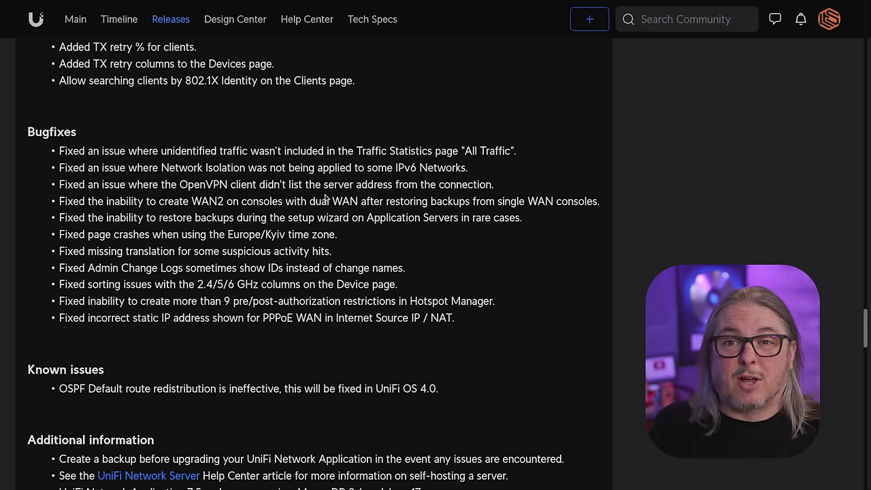
{"action": "scroll", "coordinate": [325, 198], "scroll_direction": "up", "scroll_amount": 3}
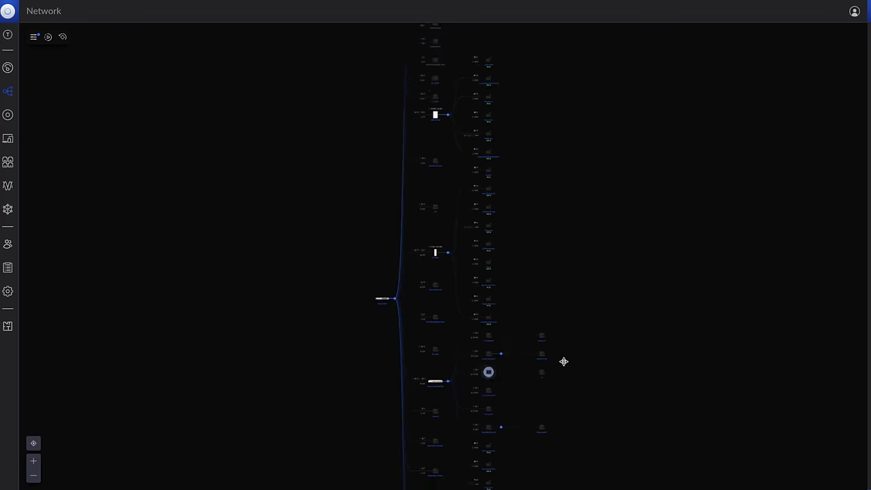
Switch the topology to vertical layout and hide all clients, briefly showing only 2.4 GHz clients.
{"action": "left_click", "coordinate": [63, 38]}
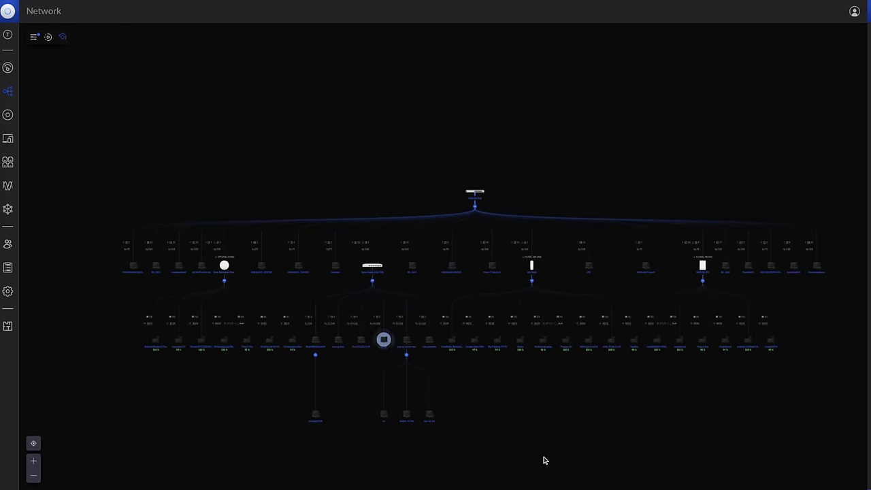
{"action": "scroll", "coordinate": [545, 461], "scroll_direction": "up", "scroll_amount": 2}
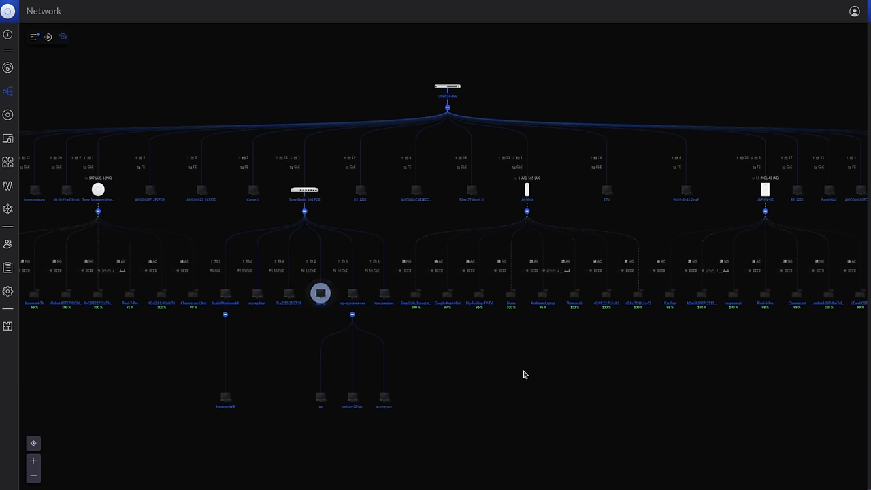
{"action": "scroll", "coordinate": [523, 374], "scroll_direction": "down", "scroll_amount": 1}
{"action": "left_click", "coordinate": [34, 36]}
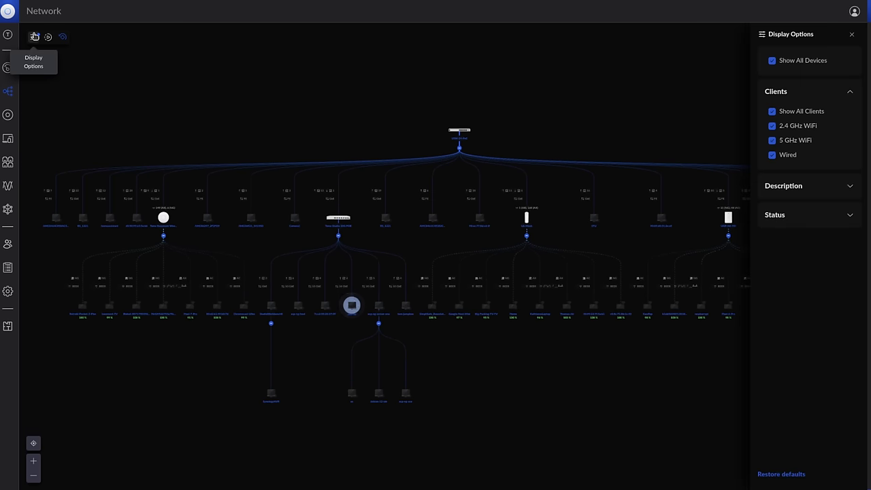
{"action": "left_click", "coordinate": [805, 113]}
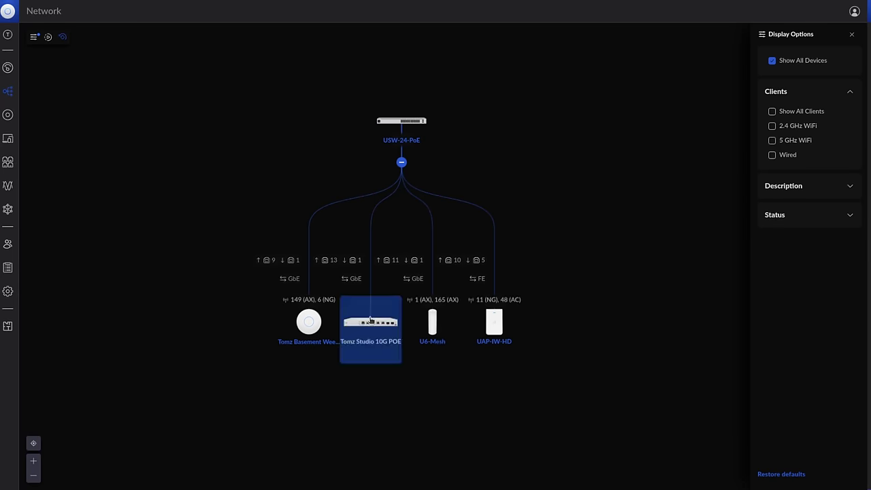
{"action": "left_click", "coordinate": [787, 129]}
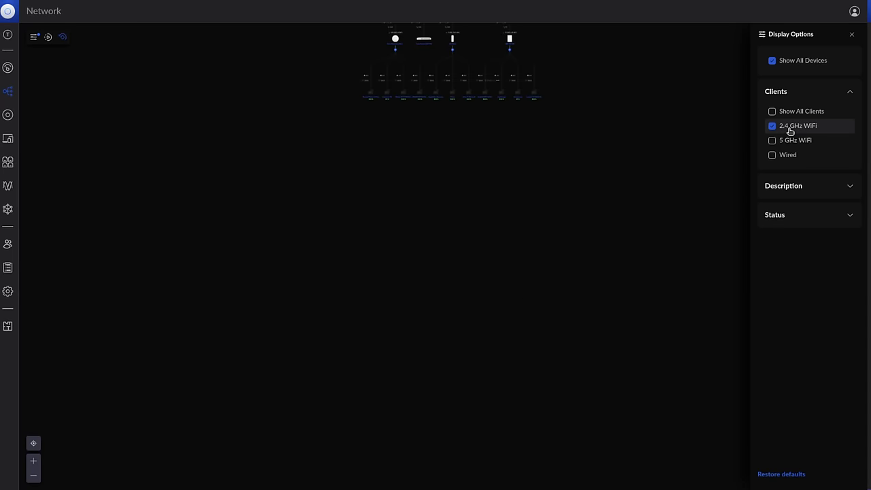
{"action": "left_click", "coordinate": [790, 131]}
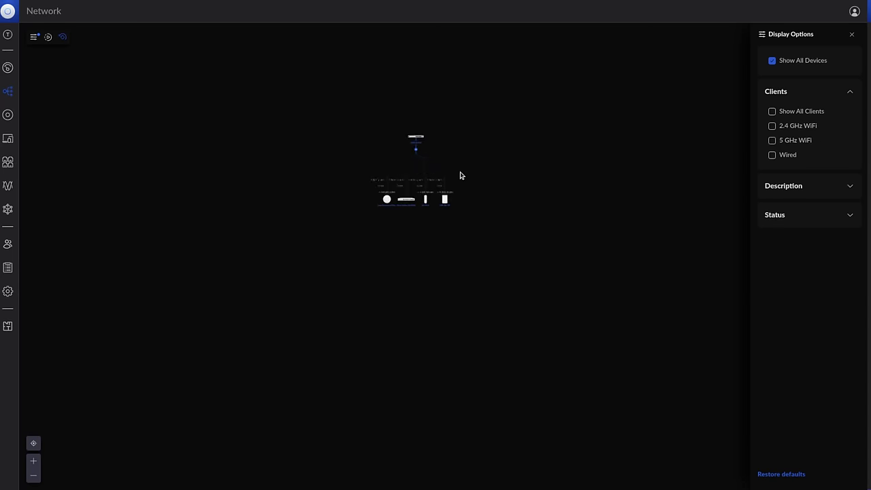
Reposition the map and lay the topology out left to right.
{"action": "scroll", "coordinate": [391, 178], "scroll_direction": "up", "scroll_amount": 4}
{"action": "left_click_drag", "start_coordinate": [374, 181], "coordinate": [410, 258]}
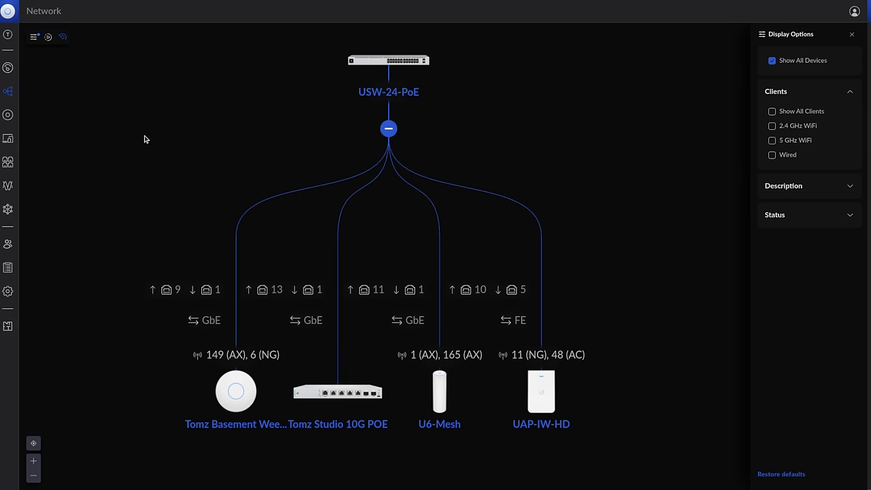
{"action": "left_click", "coordinate": [62, 38]}
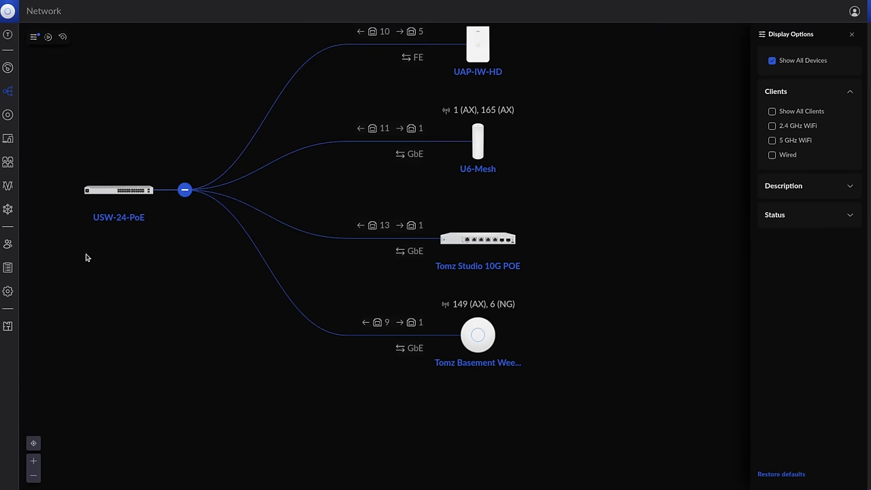
{"action": "left_click_drag", "start_coordinate": [93, 259], "coordinate": [189, 339]}
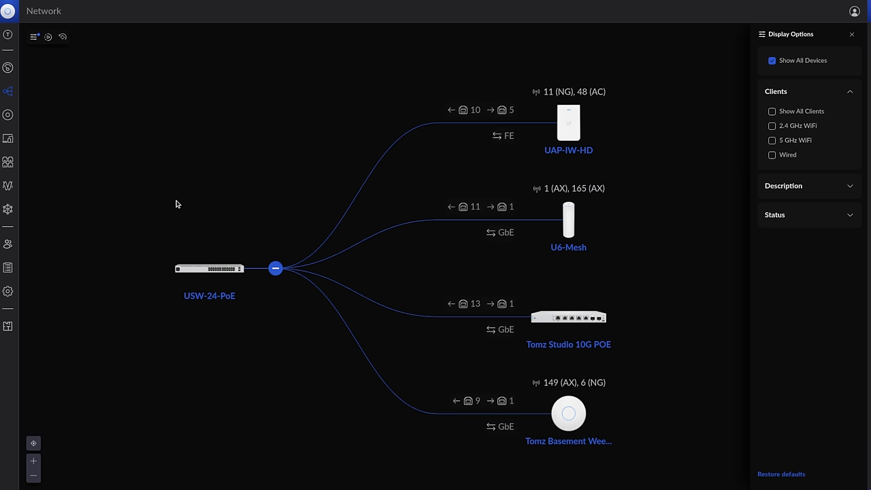
Check the Side Panel Tabs setting under System settings.
{"action": "left_click", "coordinate": [9, 293]}
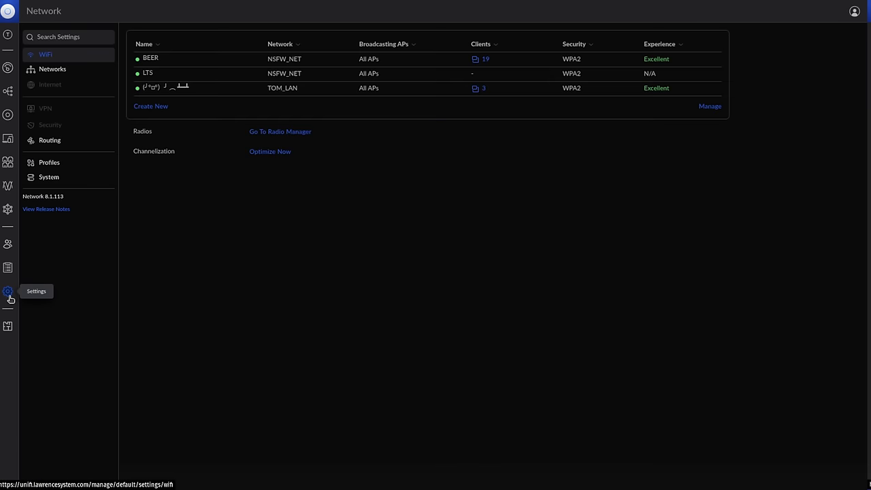
{"action": "left_click", "coordinate": [62, 178]}
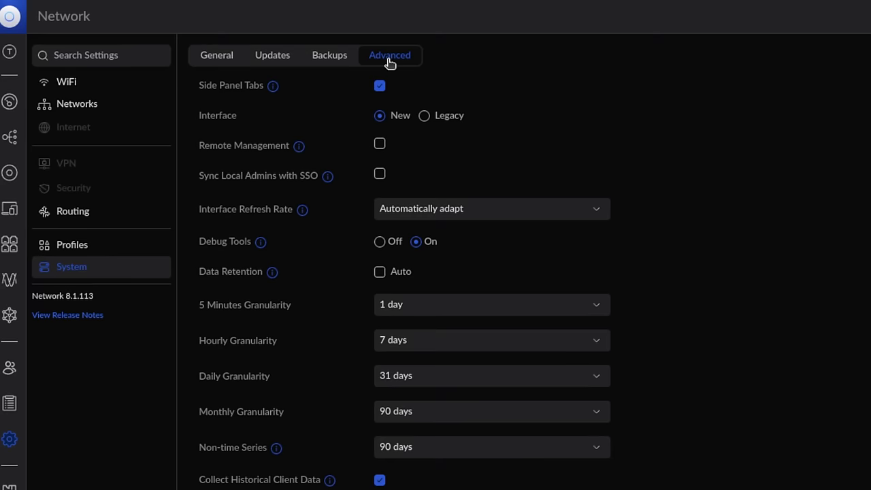
{"action": "left_click_drag", "start_coordinate": [196, 89], "coordinate": [311, 98]}
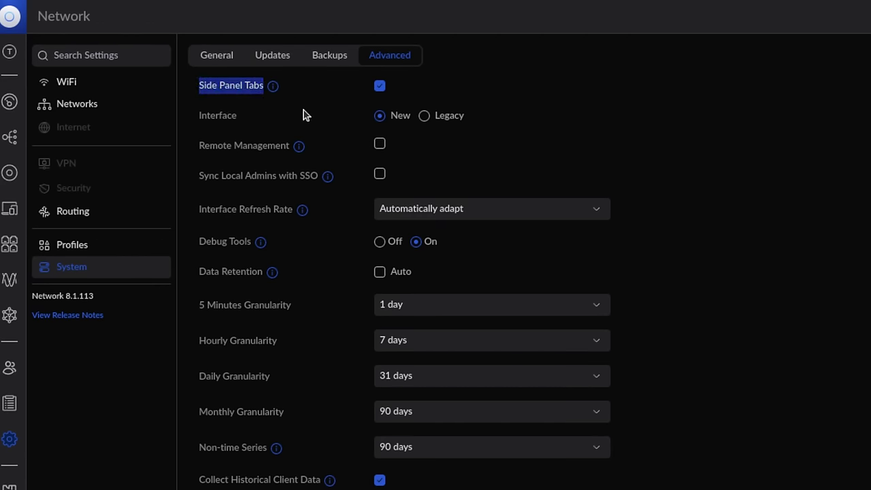
Open details for USW-24-PoE, UAP-IW-HD, Tomz Basement WeeFee and U6-Mesh in the UniFi Devices list.
{"action": "left_click", "coordinate": [9, 178]}
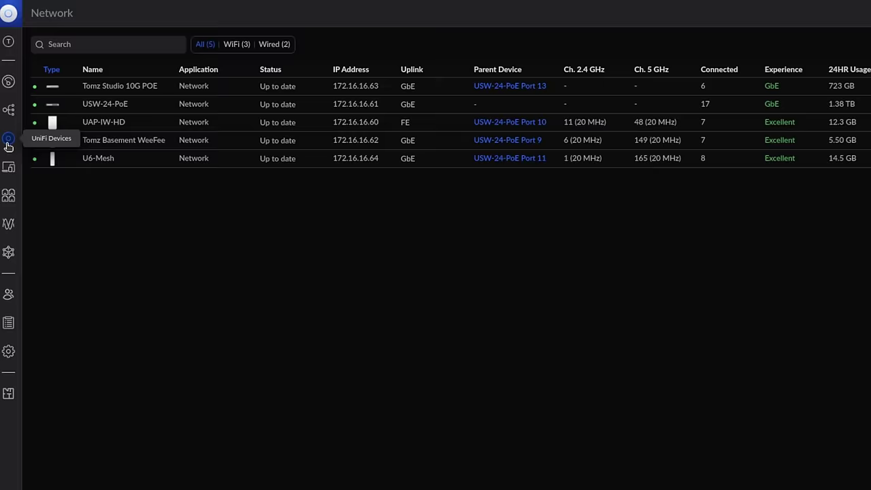
{"action": "left_click", "coordinate": [154, 89]}
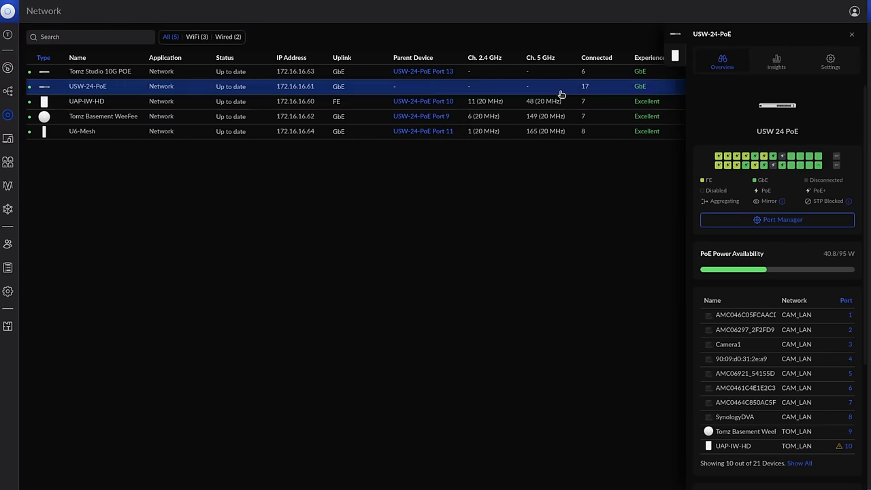
{"action": "left_click", "coordinate": [87, 103]}
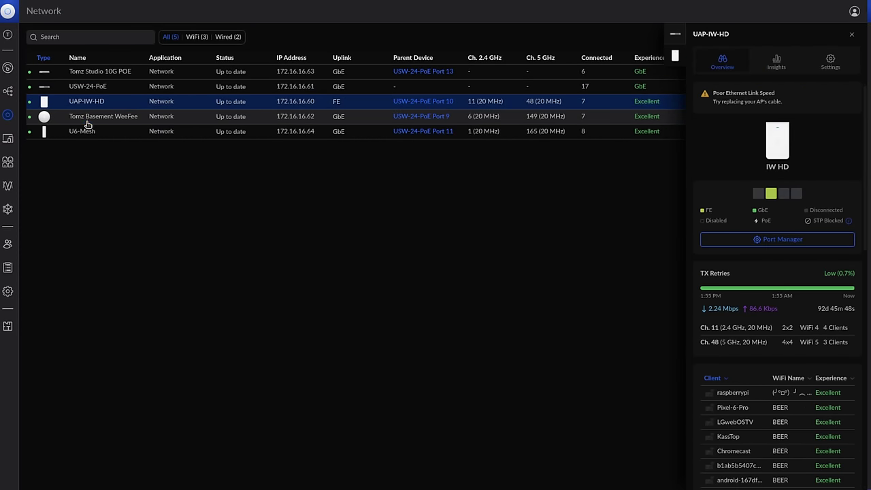
{"action": "left_click", "coordinate": [87, 120]}
{"action": "left_click", "coordinate": [89, 133]}
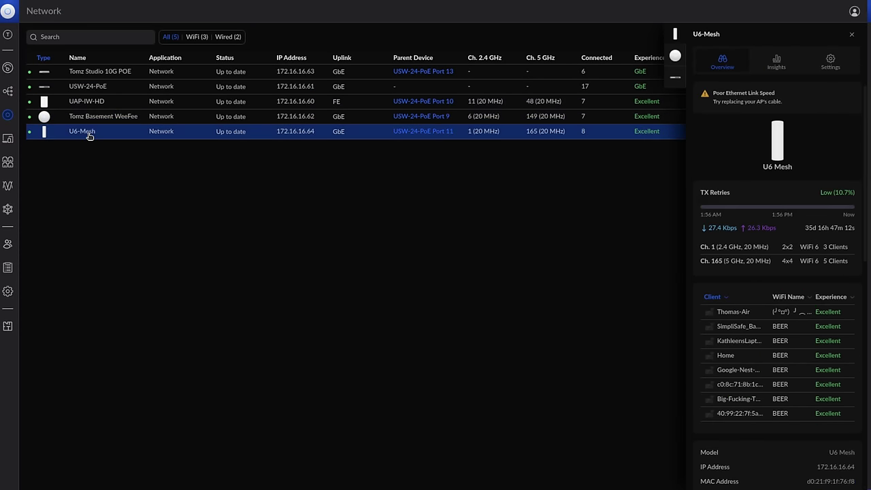
Cycle the side panel between Tomz Basement WeeFee, USW-24-PoE and U6-Mesh, then close it.
{"action": "left_click", "coordinate": [675, 56]}
{"action": "left_click", "coordinate": [676, 77]}
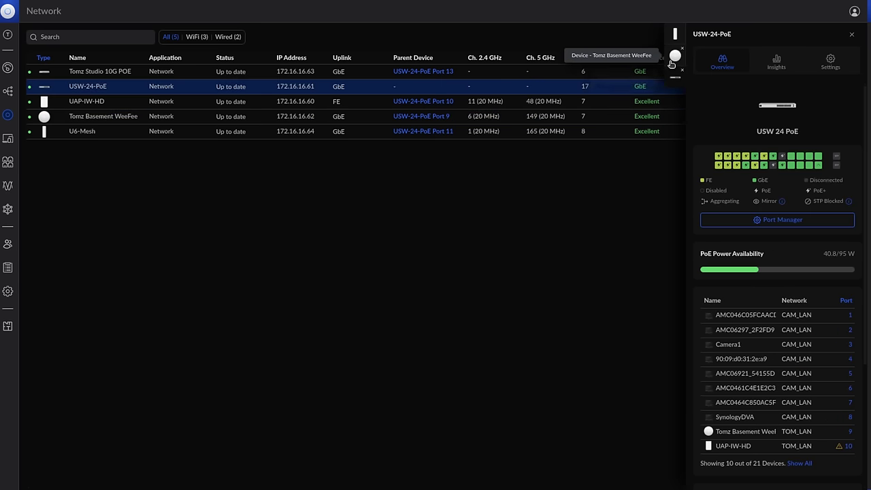
{"action": "left_click", "coordinate": [675, 55]}
{"action": "left_click", "coordinate": [674, 34]}
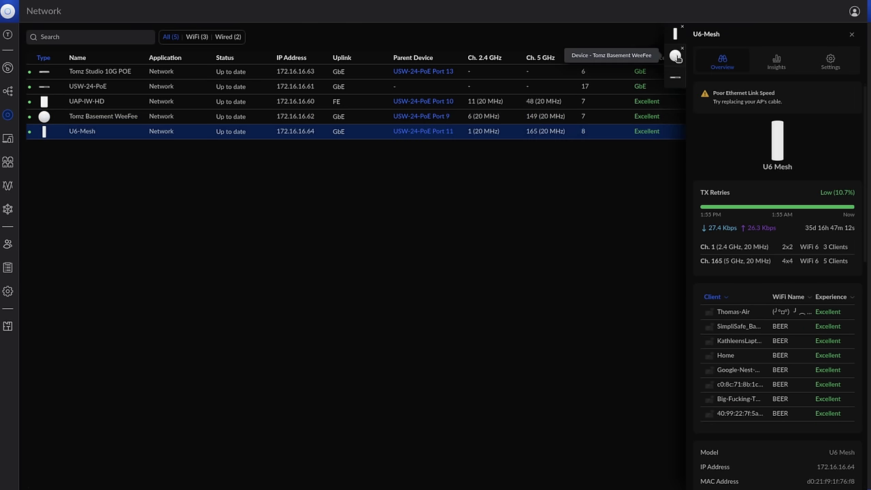
{"action": "left_click", "coordinate": [675, 59]}
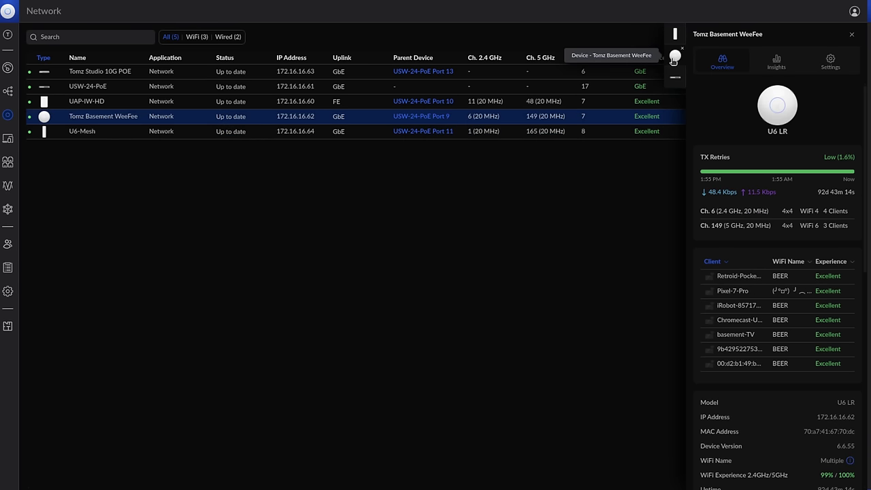
{"action": "left_click", "coordinate": [675, 77]}
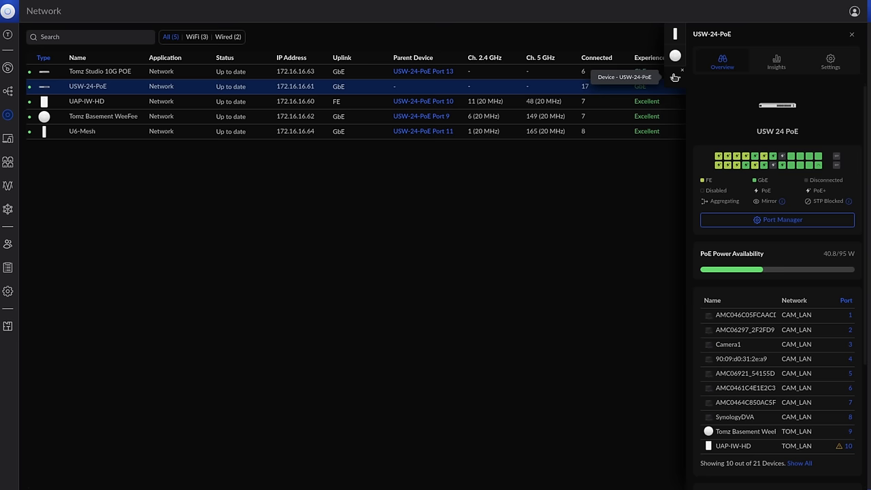
{"action": "left_click", "coordinate": [675, 55]}
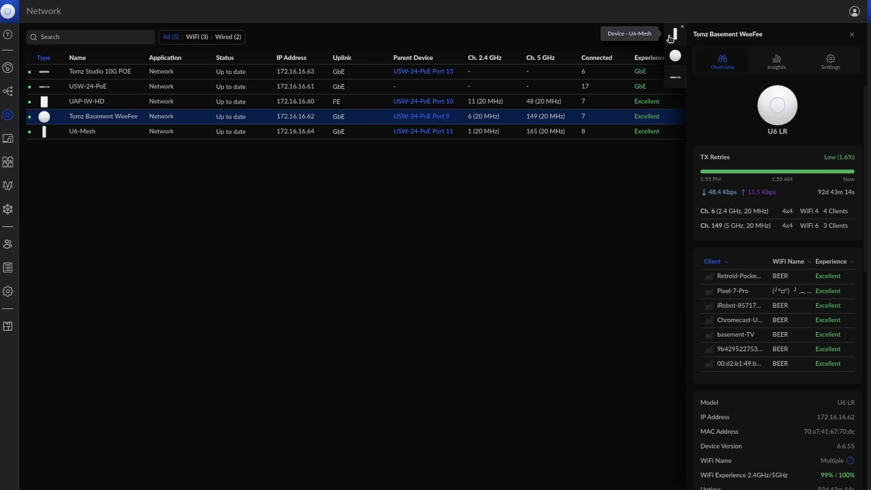
{"action": "left_click", "coordinate": [671, 36]}
{"action": "left_click", "coordinate": [675, 56]}
{"action": "left_click", "coordinate": [673, 35]}
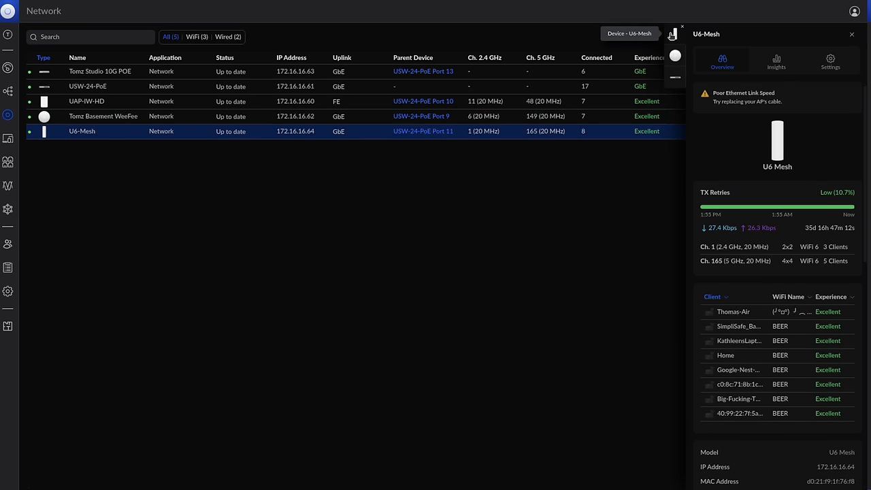
{"action": "left_click", "coordinate": [675, 57]}
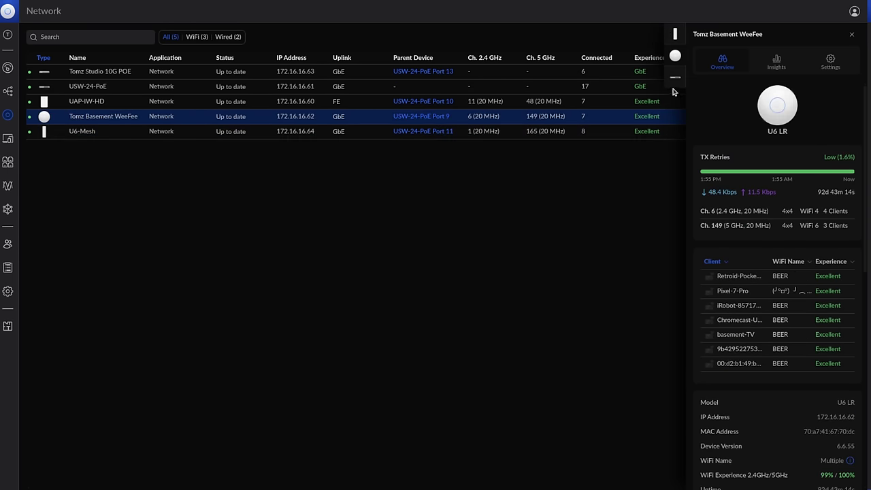
{"action": "left_click", "coordinate": [675, 78]}
{"action": "left_click", "coordinate": [675, 56]}
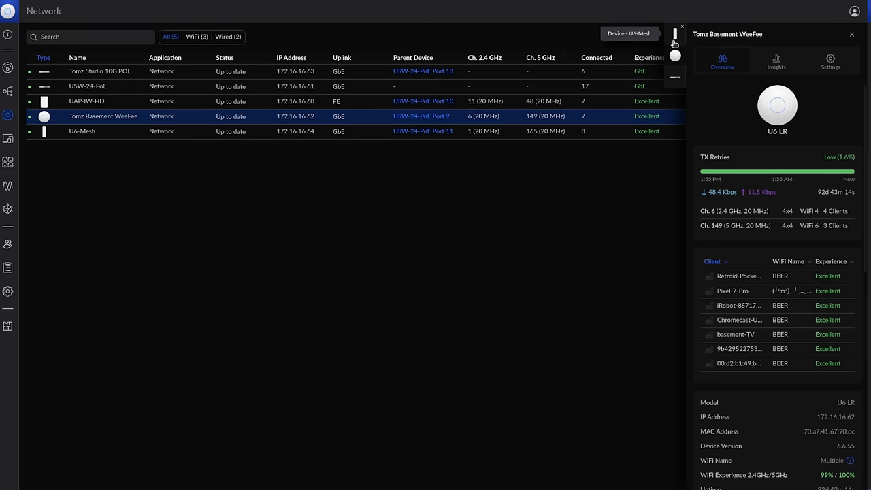
{"action": "left_click", "coordinate": [674, 40]}
{"action": "left_click", "coordinate": [683, 28]}
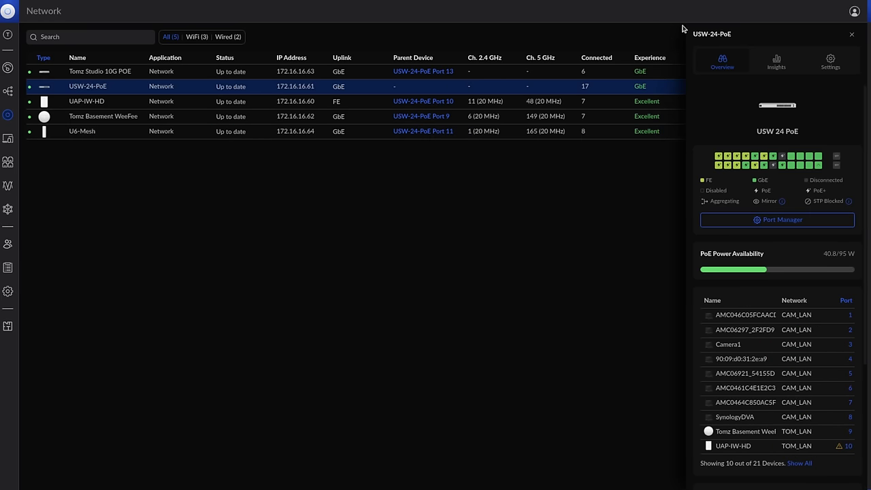
{"action": "left_click", "coordinate": [851, 33]}
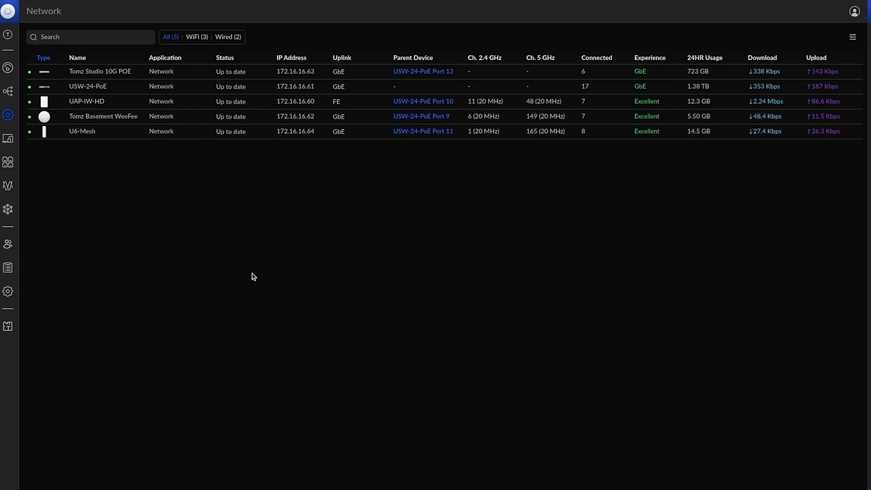
Show the networks overview and highlight the No AI Detections notice.
{"action": "left_click", "coordinate": [8, 210]}
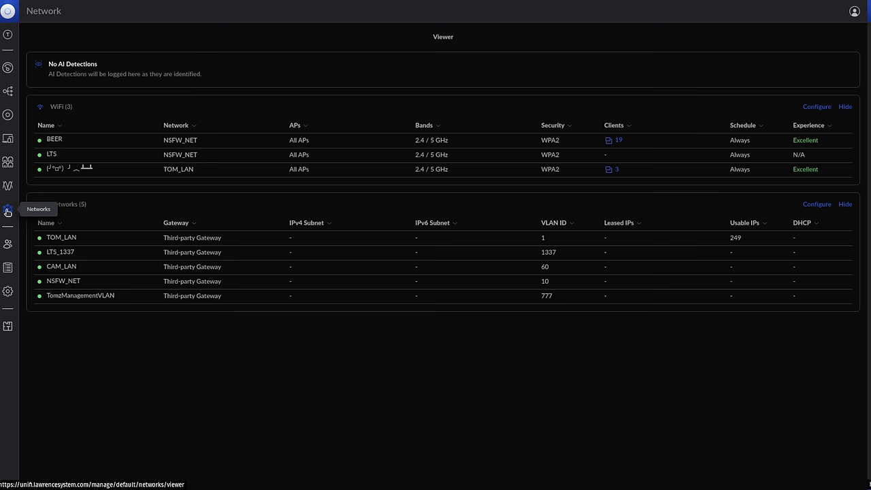
{"action": "left_click_drag", "start_coordinate": [47, 67], "coordinate": [102, 65]}
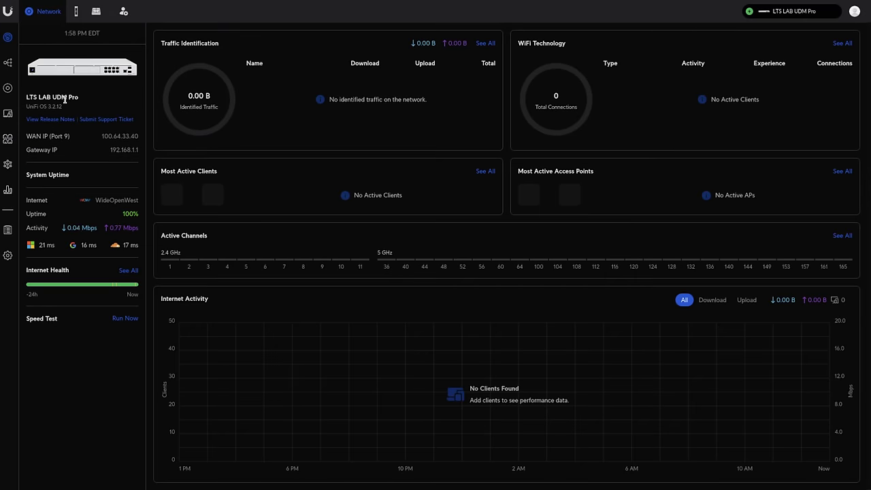
Scroll through the UDM Pro's Networks viewer overview, then go to Settings.
{"action": "left_click", "coordinate": [6, 162]}
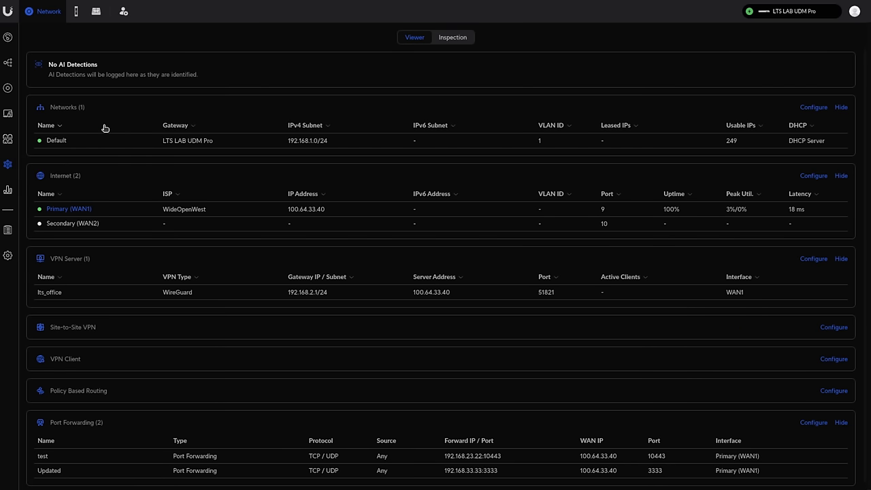
{"action": "scroll", "coordinate": [348, 288], "scroll_direction": "down", "scroll_amount": 1}
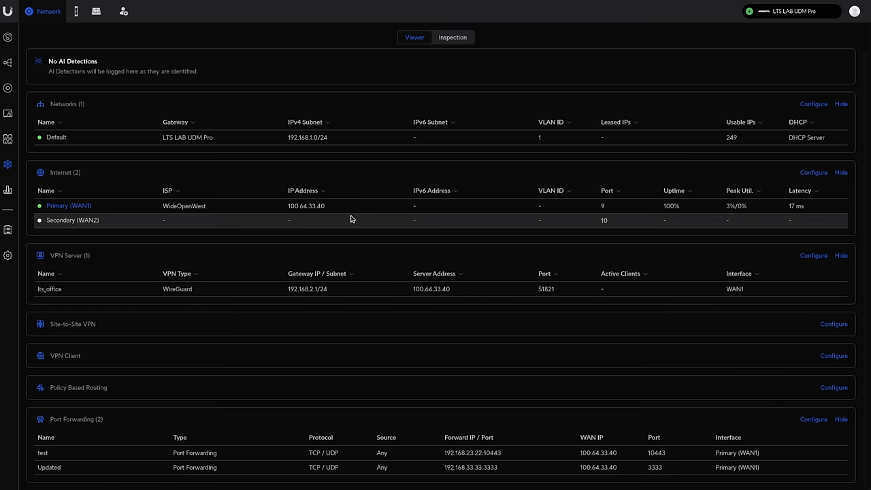
{"action": "left_click", "coordinate": [8, 258]}
Open Security > Traffic & Firewall Rules, view the Advanced table, then return to Simple showing test2.
{"action": "left_click", "coordinate": [82, 127]}
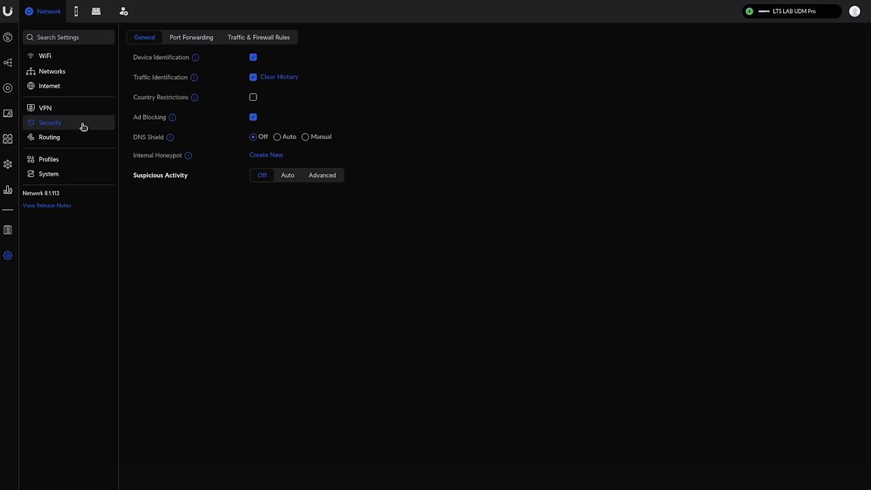
{"action": "left_click", "coordinate": [264, 39]}
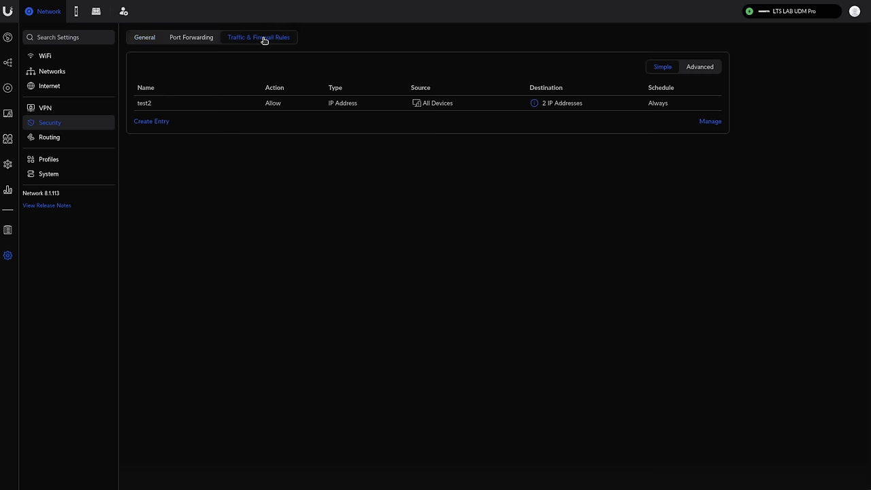
{"action": "left_click", "coordinate": [691, 71]}
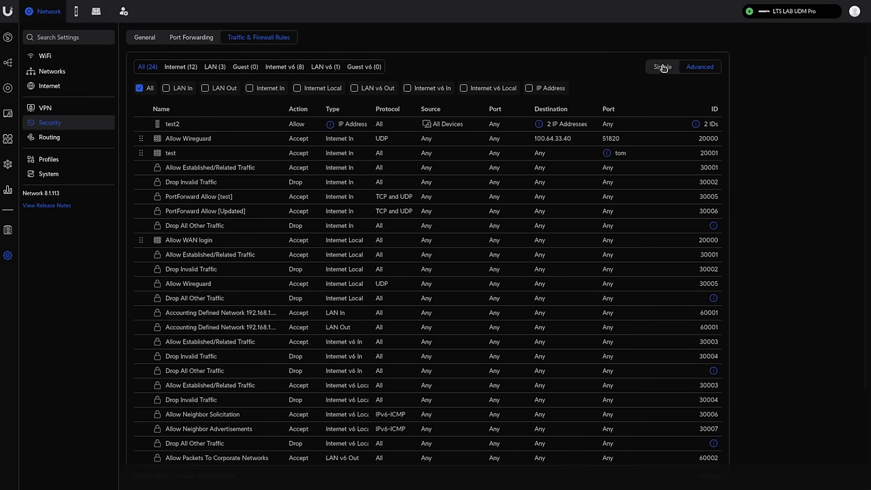
{"action": "left_click", "coordinate": [662, 67]}
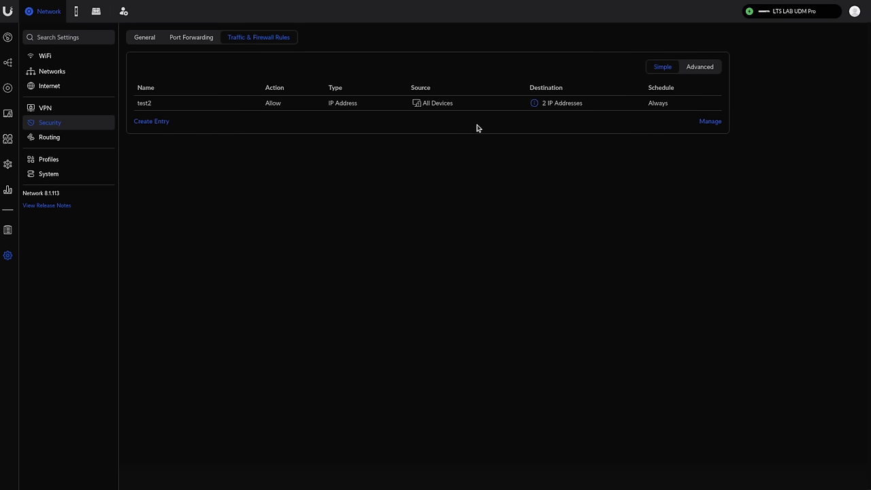
{"action": "mouse_move", "coordinate": [534, 106]}
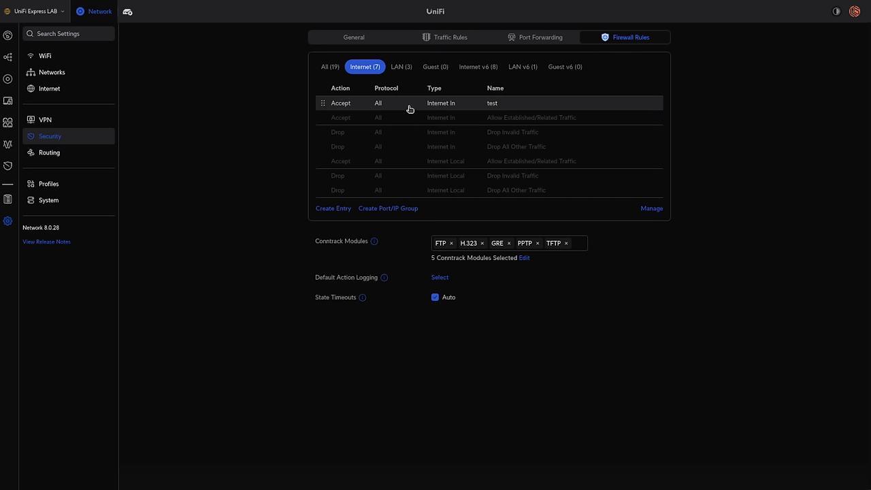
{"action": "left_click", "coordinate": [499, 105]}
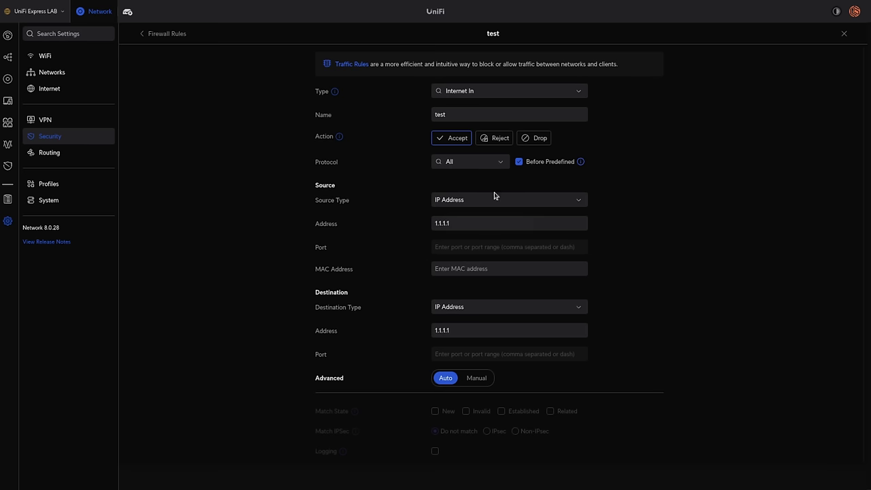
{"action": "scroll", "coordinate": [497, 240], "scroll_direction": "down", "scroll_amount": 1}
{"action": "scroll", "coordinate": [498, 240], "scroll_direction": "up", "scroll_amount": 1}
{"action": "left_click", "coordinate": [843, 34]}
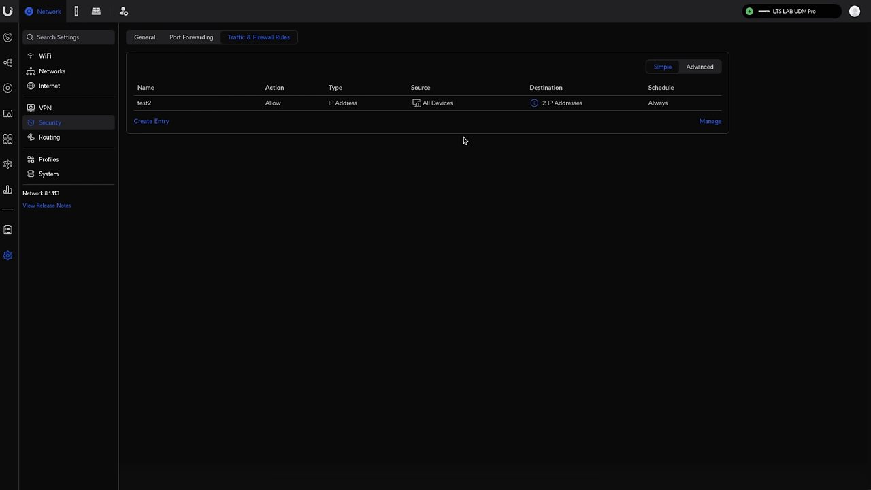
Switch Traffic & Firewall Rules to Advanced and scroll through the full rule table.
{"action": "left_click", "coordinate": [706, 71]}
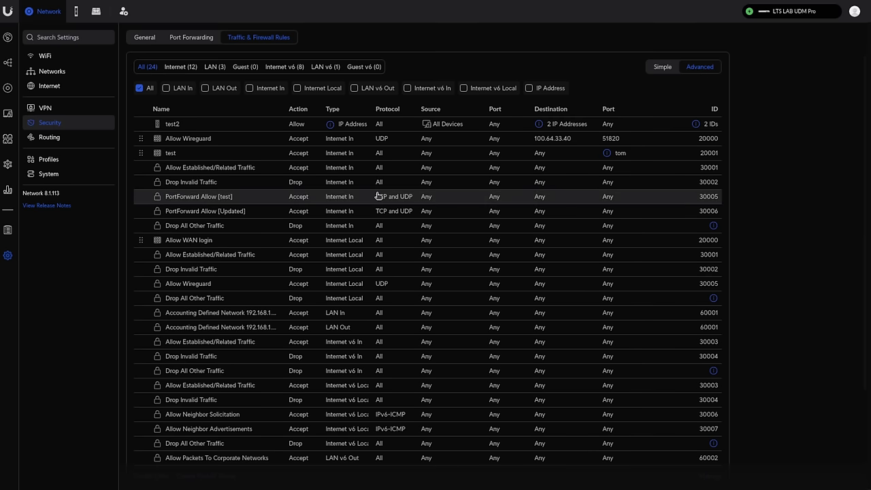
{"action": "scroll", "coordinate": [378, 196], "scroll_direction": "down", "scroll_amount": 3}
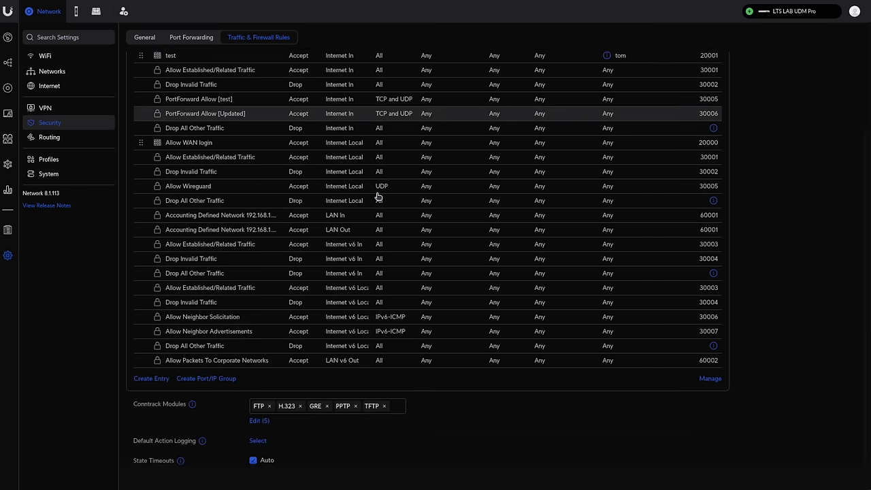
{"action": "scroll", "coordinate": [378, 196], "scroll_direction": "up", "scroll_amount": 3}
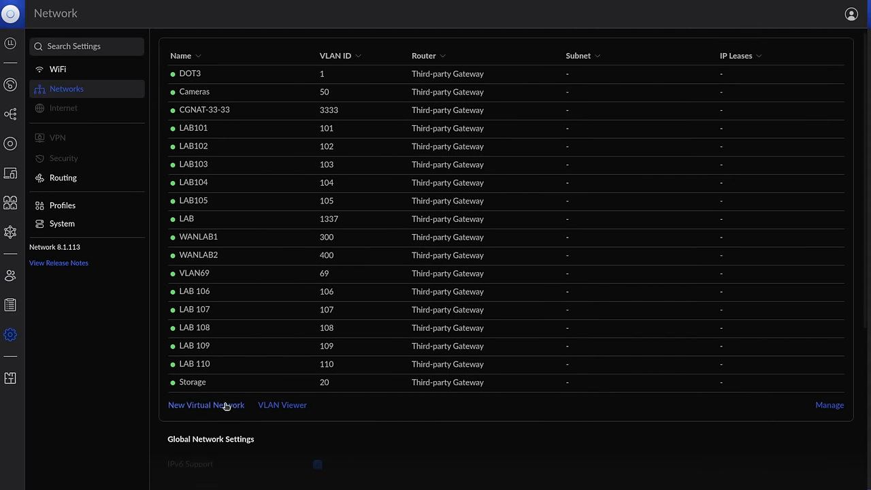
Start a new virtual network and assign it to the Lab Wall Mounted 24 router.
{"action": "left_click", "coordinate": [225, 406]}
{"action": "left_click", "coordinate": [368, 143]}
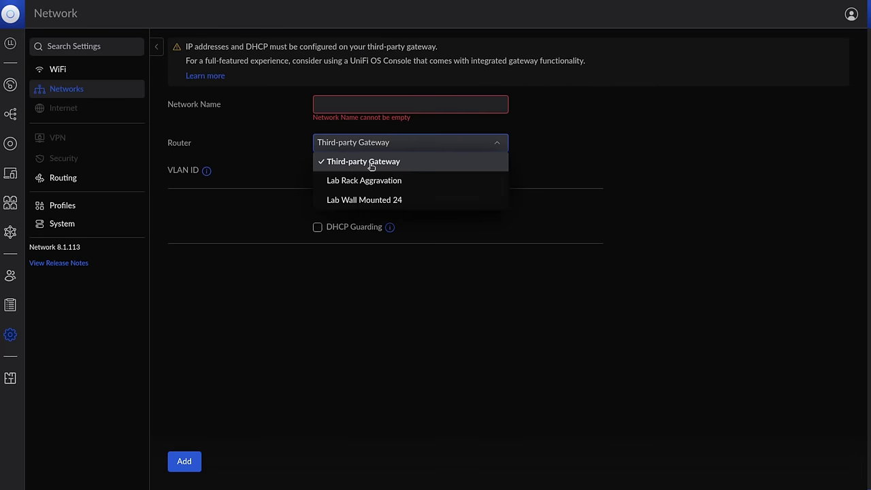
{"action": "left_click", "coordinate": [361, 200]}
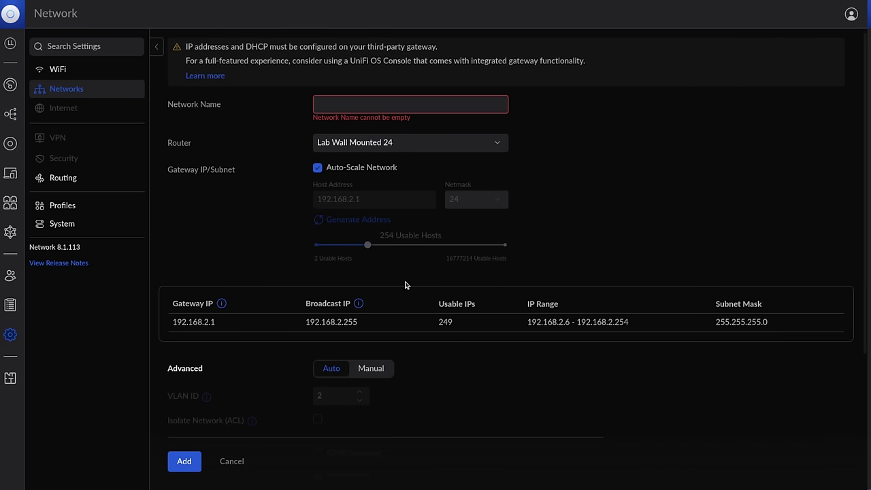
Set Advanced to Manual and enable Isolate Network (ACL), then reopen the Router choices.
{"action": "scroll", "coordinate": [405, 286], "scroll_direction": "down", "scroll_amount": 2}
{"action": "left_click", "coordinate": [378, 257]}
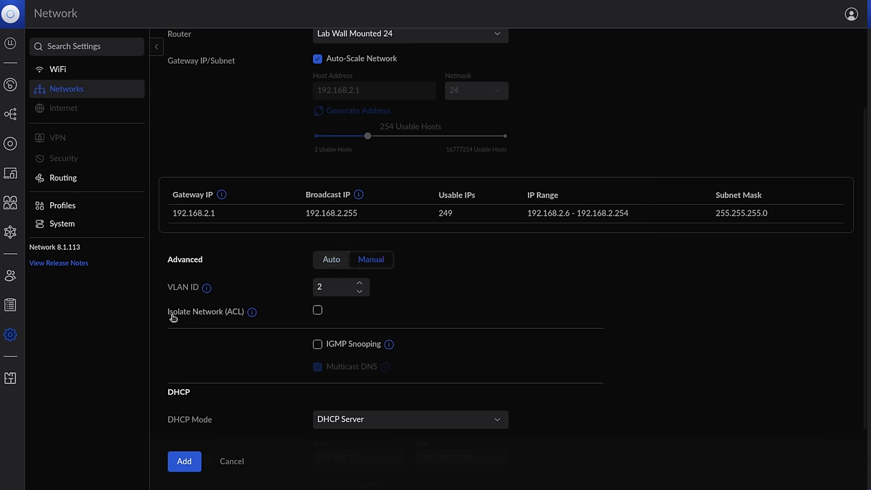
{"action": "left_click_drag", "start_coordinate": [159, 319], "coordinate": [259, 323]}
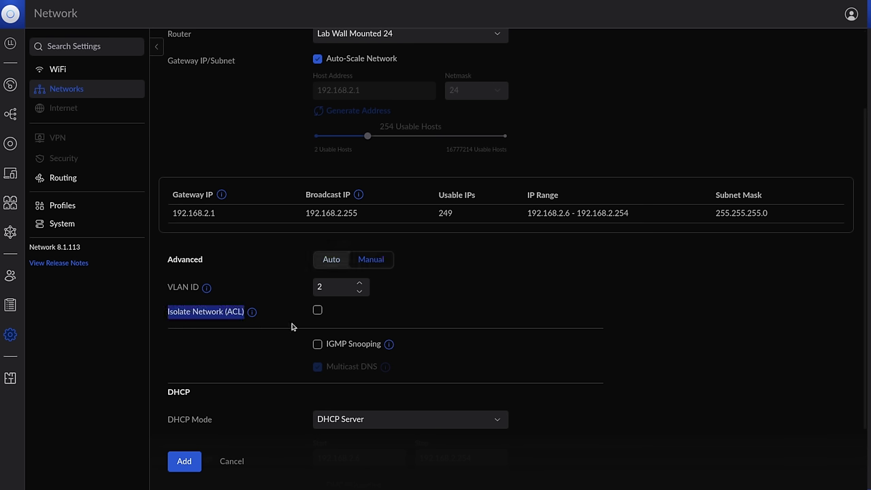
{"action": "left_click", "coordinate": [317, 311]}
{"action": "scroll", "coordinate": [373, 324], "scroll_direction": "down", "scroll_amount": 2}
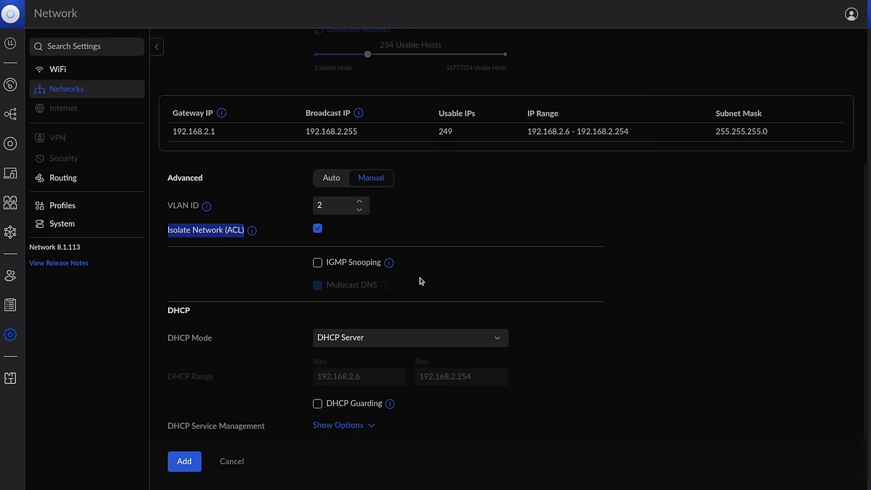
{"action": "scroll", "coordinate": [420, 281], "scroll_direction": "up", "scroll_amount": 4}
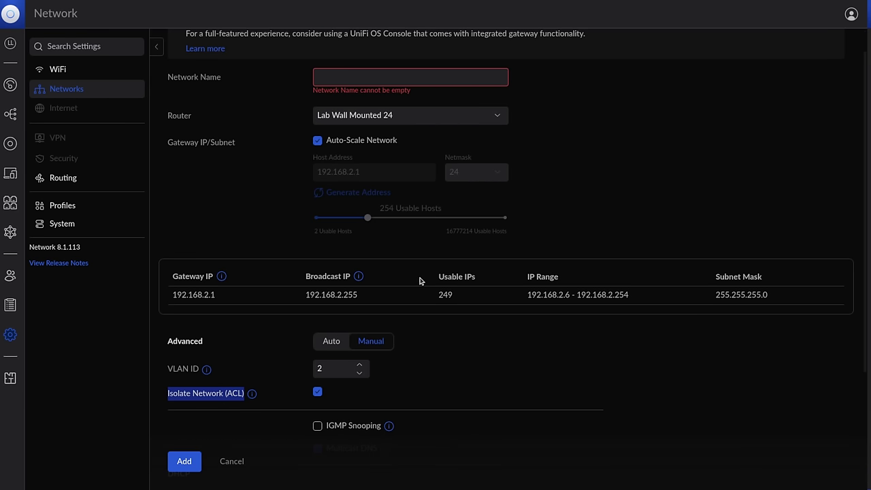
{"action": "scroll", "coordinate": [420, 281], "scroll_direction": "down", "scroll_amount": 4}
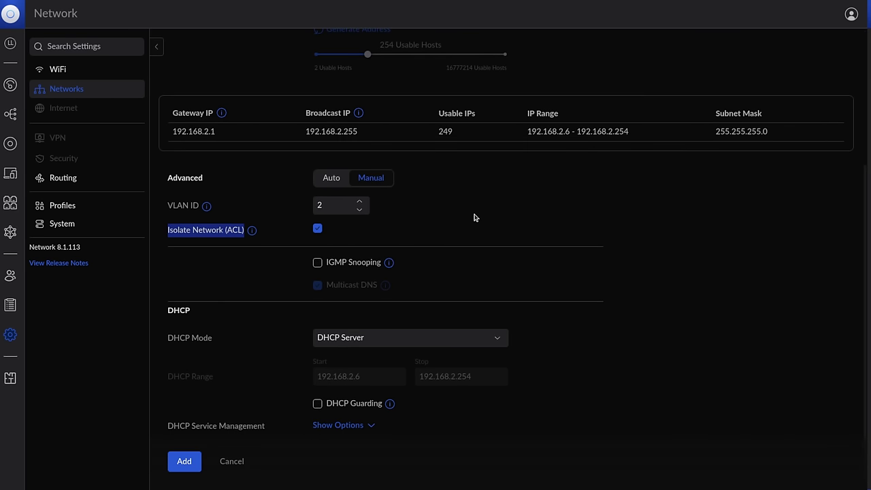
{"action": "scroll", "coordinate": [475, 218], "scroll_direction": "up", "scroll_amount": 5}
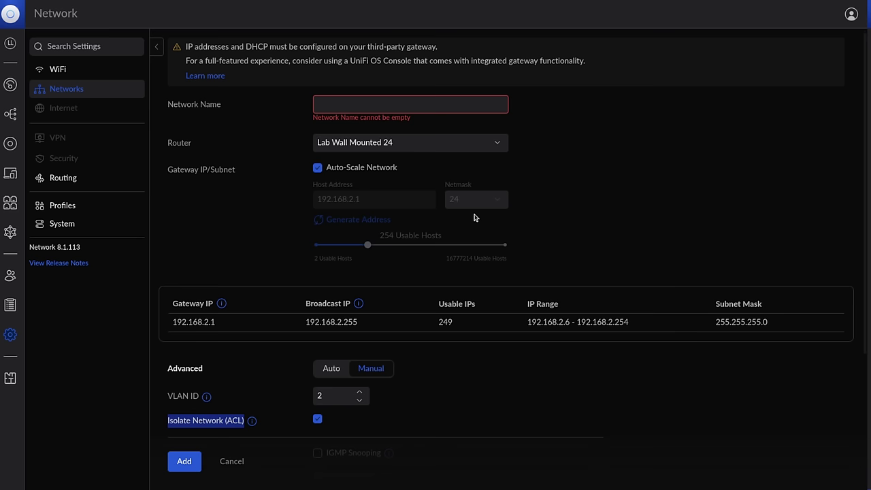
{"action": "left_click", "coordinate": [448, 150]}
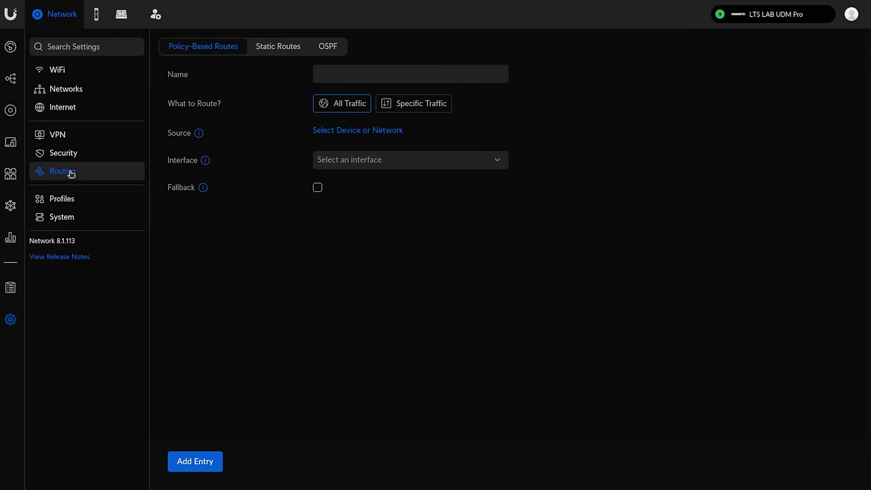
In Routing's OSPF tab, create a new area and open its Area Type list.
{"action": "left_click", "coordinate": [70, 172]}
{"action": "left_click", "coordinate": [323, 49]}
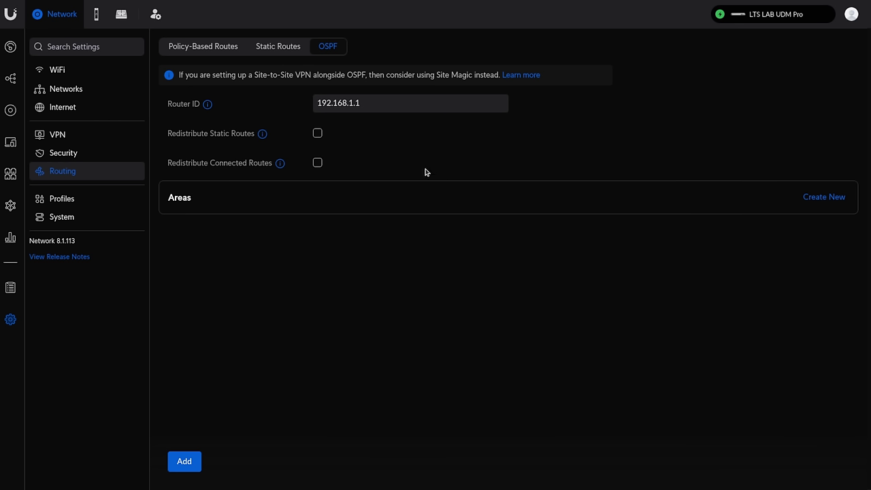
{"action": "left_click", "coordinate": [812, 197]}
{"action": "left_click", "coordinate": [391, 248]}
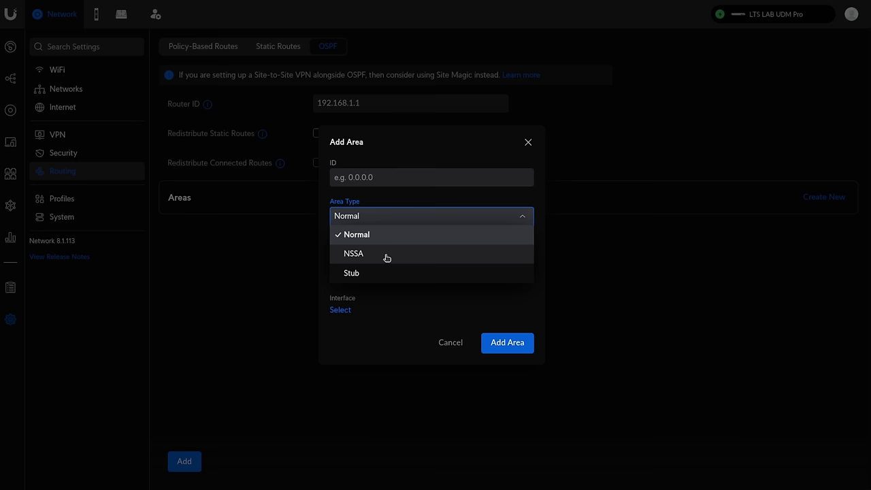
Choose NSSA as the area type, then switch it to Stub.
{"action": "left_click", "coordinate": [387, 256]}
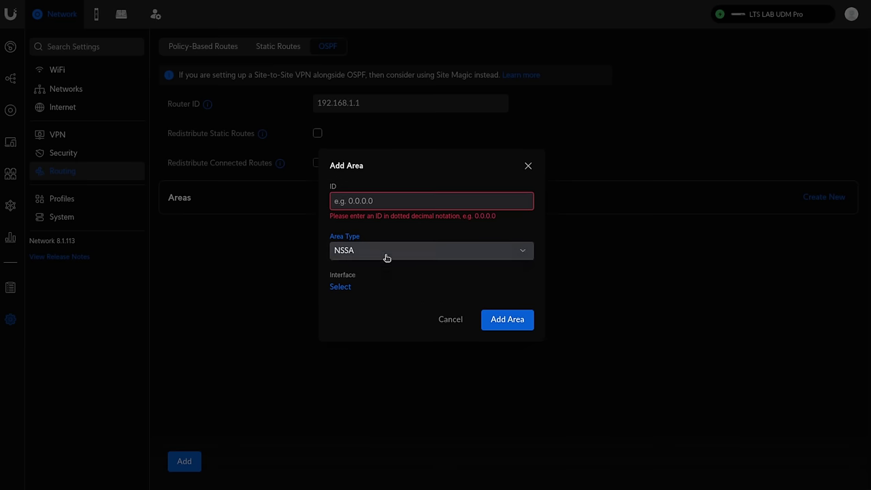
{"action": "left_click", "coordinate": [371, 279]}
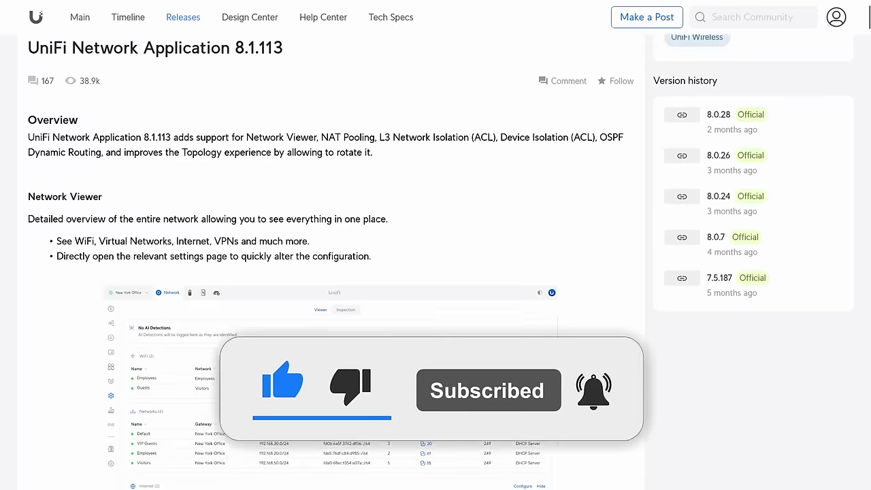
Scroll the 8.1.113 release notes down to the Network Viewer and NAT Pool sections.
{"action": "scroll", "coordinate": [440, 262], "scroll_direction": "down", "scroll_amount": 2}
{"action": "scroll", "coordinate": [440, 262], "scroll_direction": "down", "scroll_amount": 2}
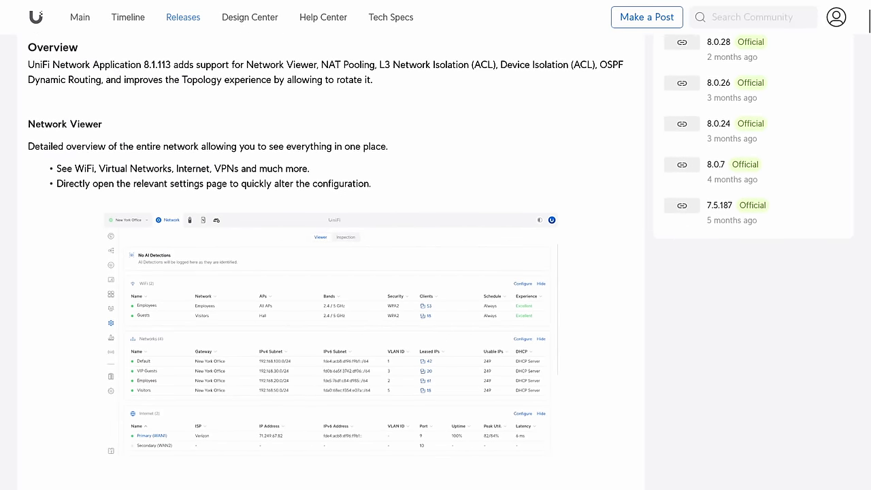
{"action": "scroll", "coordinate": [440, 262], "scroll_direction": "down", "scroll_amount": 2}
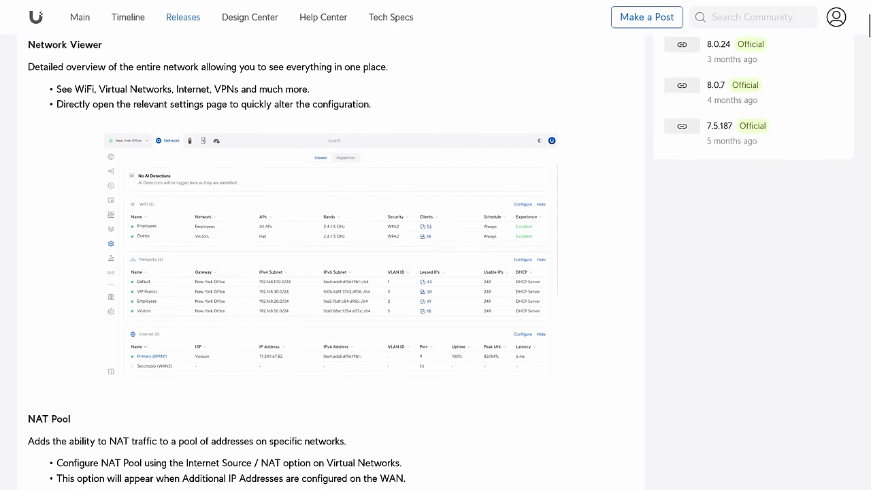